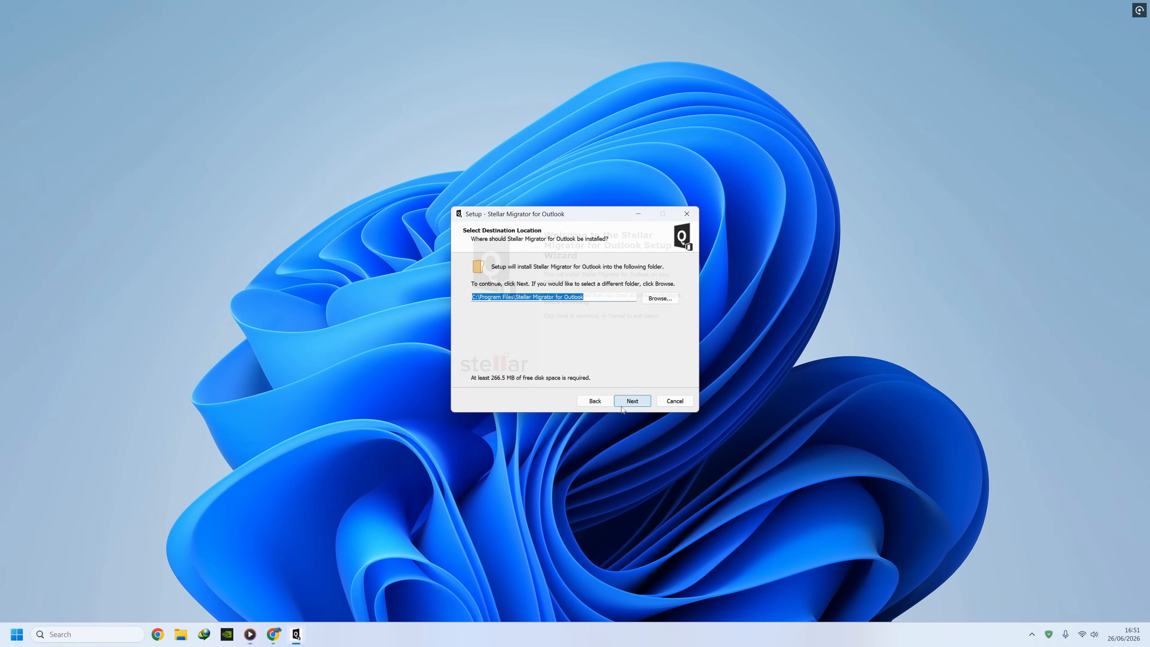
Finish installing Stellar Migrator for Outlook into the existing program folder.
{"action": "left_click", "coordinate": [622, 403]}
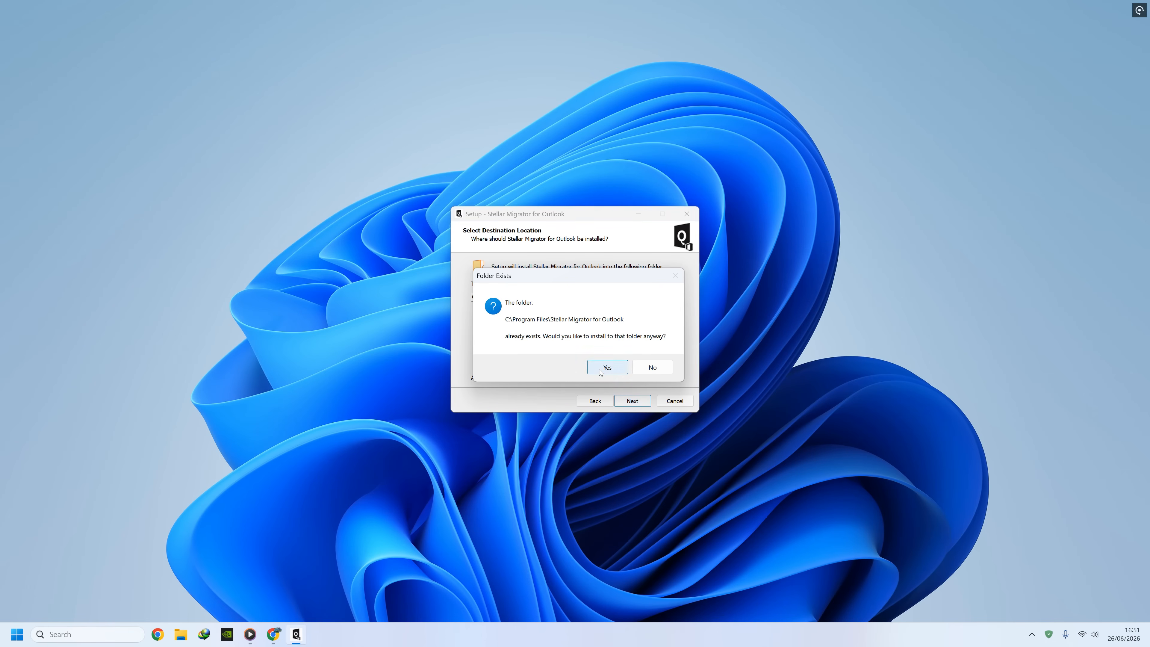
{"action": "left_click", "coordinate": [607, 367]}
{"action": "left_click", "coordinate": [632, 400]}
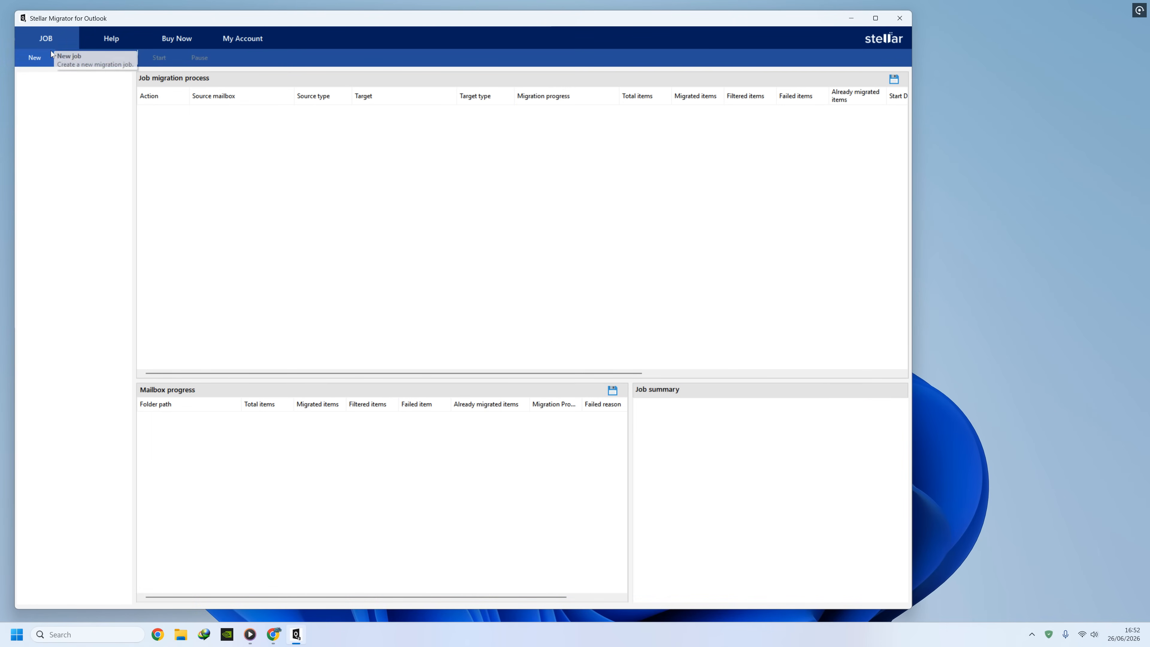
Look over the Help, Purchase and Account sections, then start a new migration job.
{"action": "left_click", "coordinate": [116, 42]}
{"action": "left_click", "coordinate": [163, 41]}
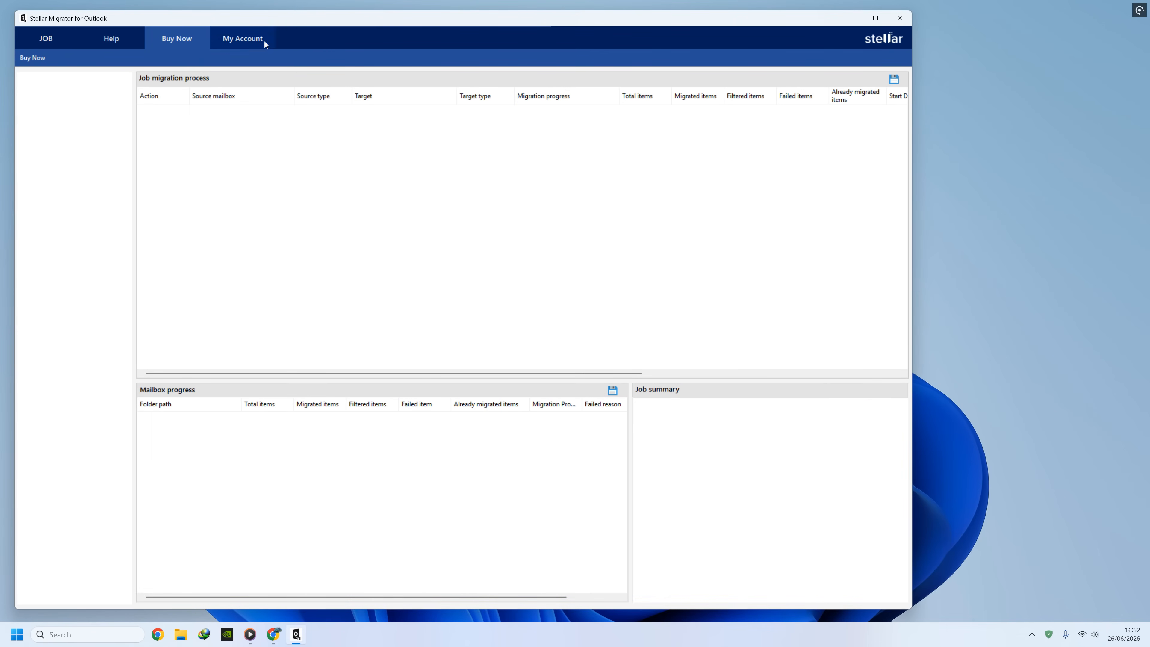
{"action": "left_click", "coordinate": [264, 41]}
{"action": "left_click", "coordinate": [45, 44]}
{"action": "left_click", "coordinate": [34, 58]}
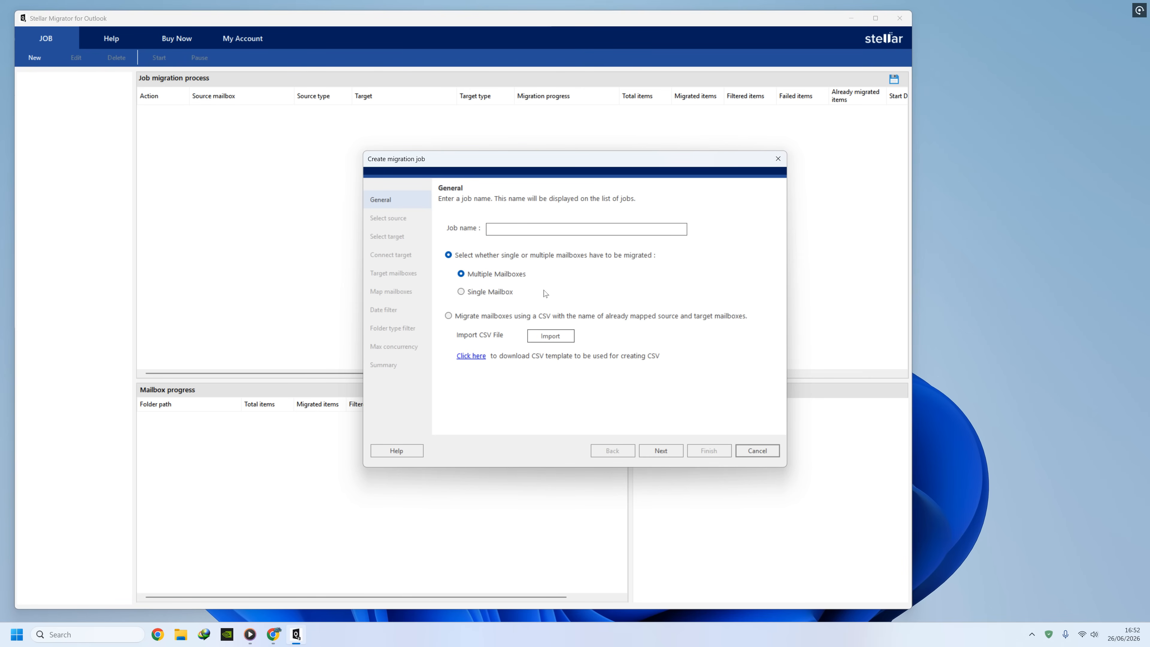
Name the job TechSolutionZ and add kacper.pst from Downloads as the source.
{"action": "left_click", "coordinate": [521, 229]}
{"action": "type", "text": "TechSolutionZ"}
{"action": "left_click", "coordinate": [675, 452]}
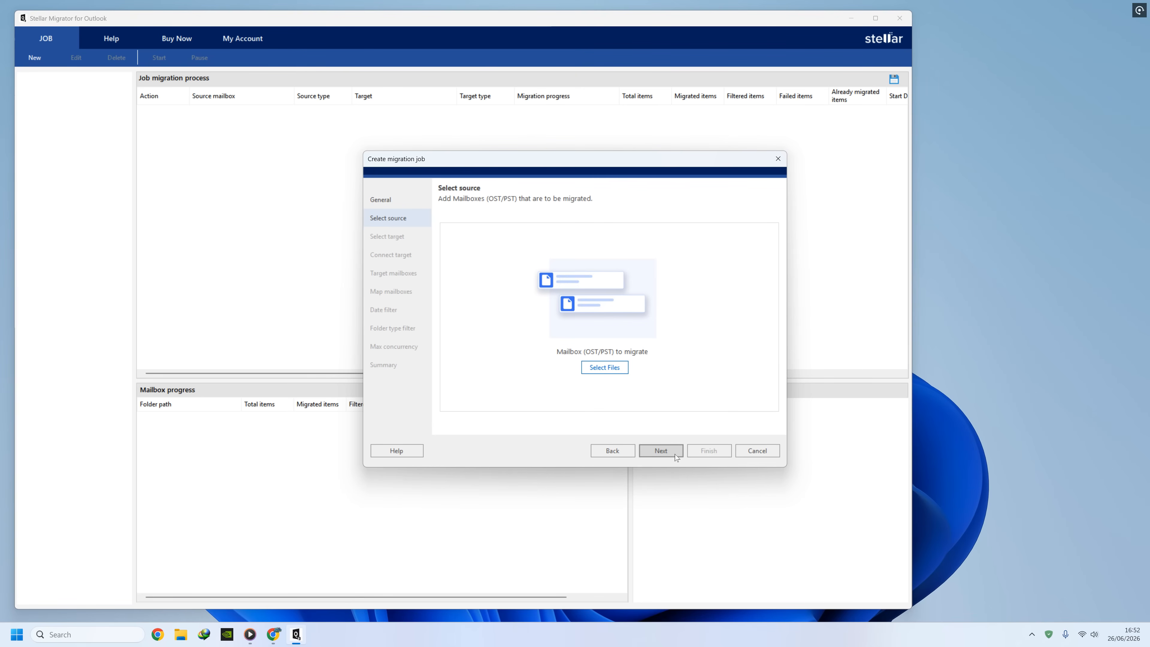
{"action": "left_click", "coordinate": [610, 375]}
{"action": "left_click", "coordinate": [486, 277]}
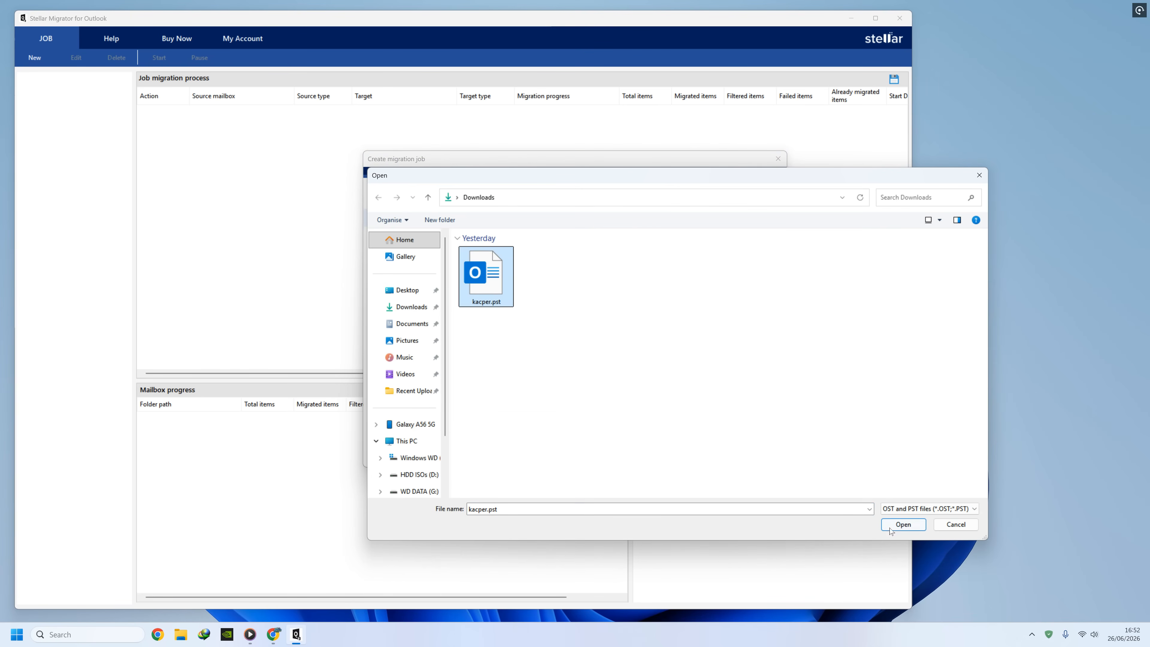
{"action": "left_click", "coordinate": [885, 527]}
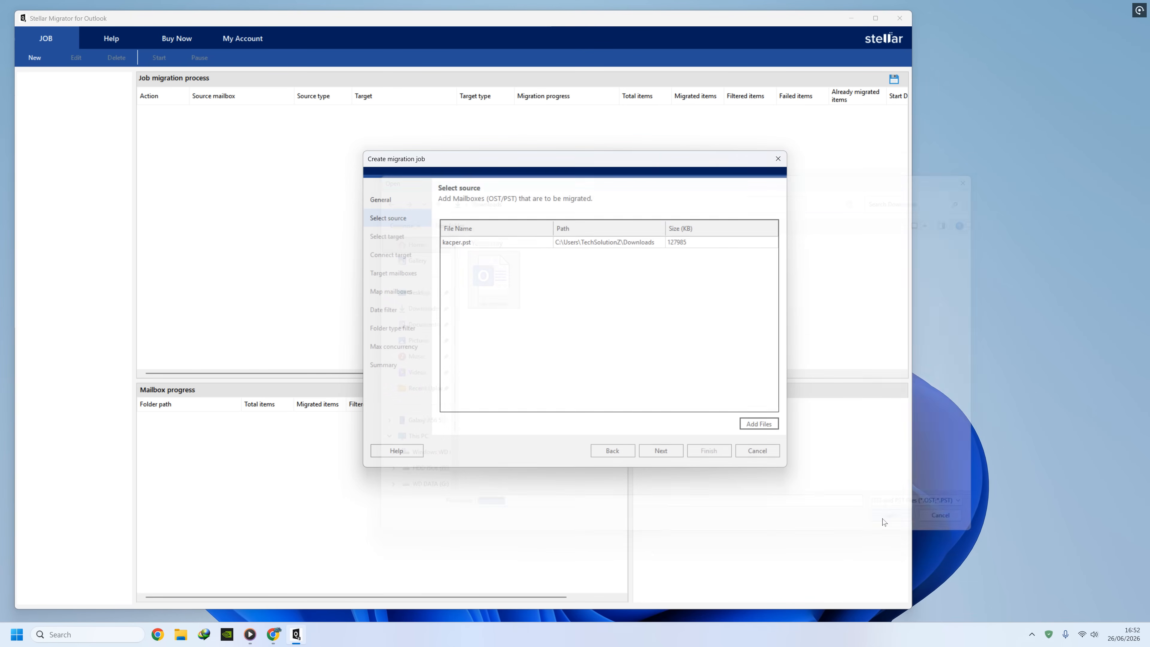
Choose Microsoft 365 as the migration target.
{"action": "left_click", "coordinate": [674, 451]}
{"action": "left_click", "coordinate": [487, 255]}
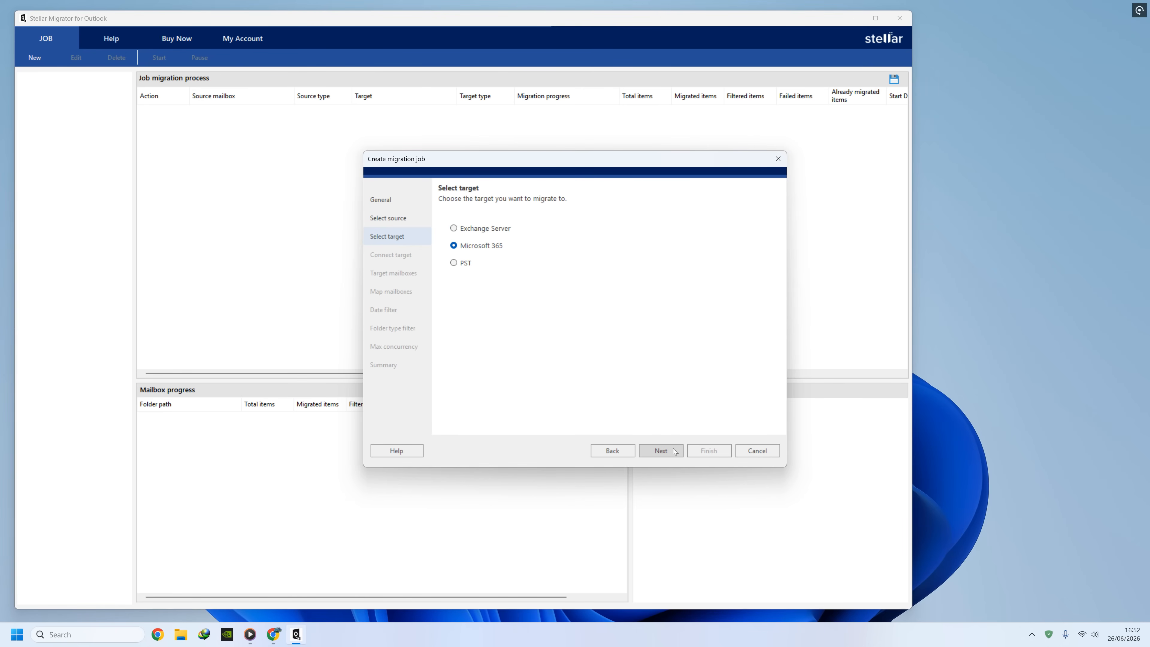
{"action": "left_click", "coordinate": [675, 452]}
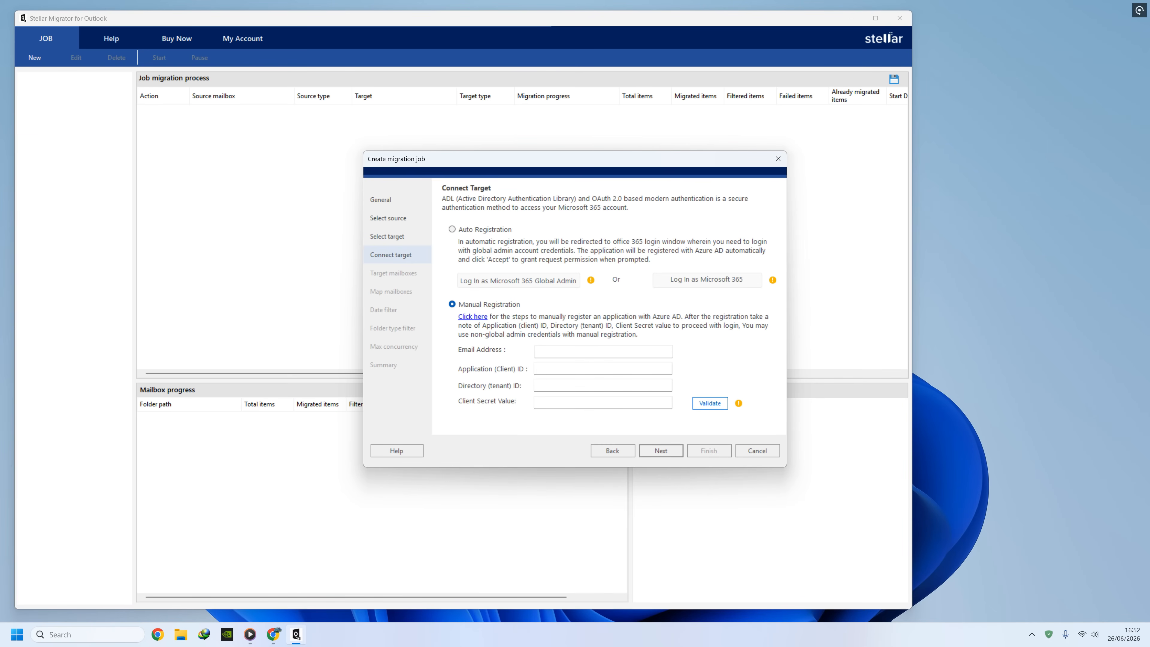
Paste the directory tenant ID, application client ID and client secret copied from the browser.
{"action": "key", "text": "alt+Tab"}
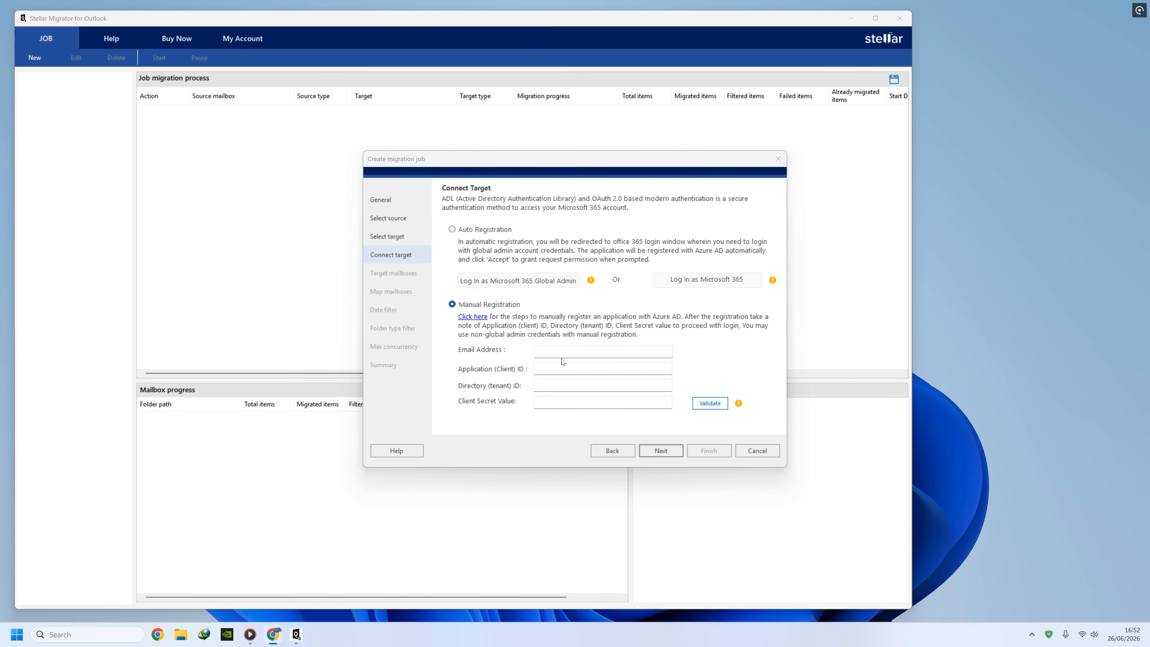
{"action": "left_click", "coordinate": [598, 369]}
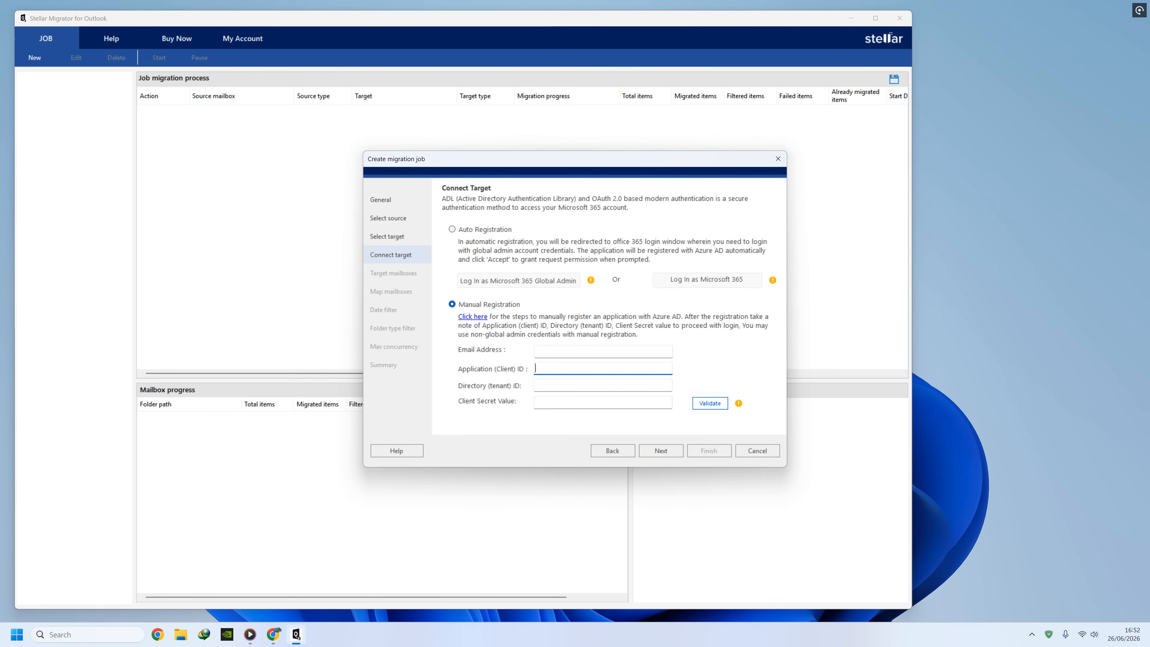
{"action": "key", "text": "alt+Tab"}
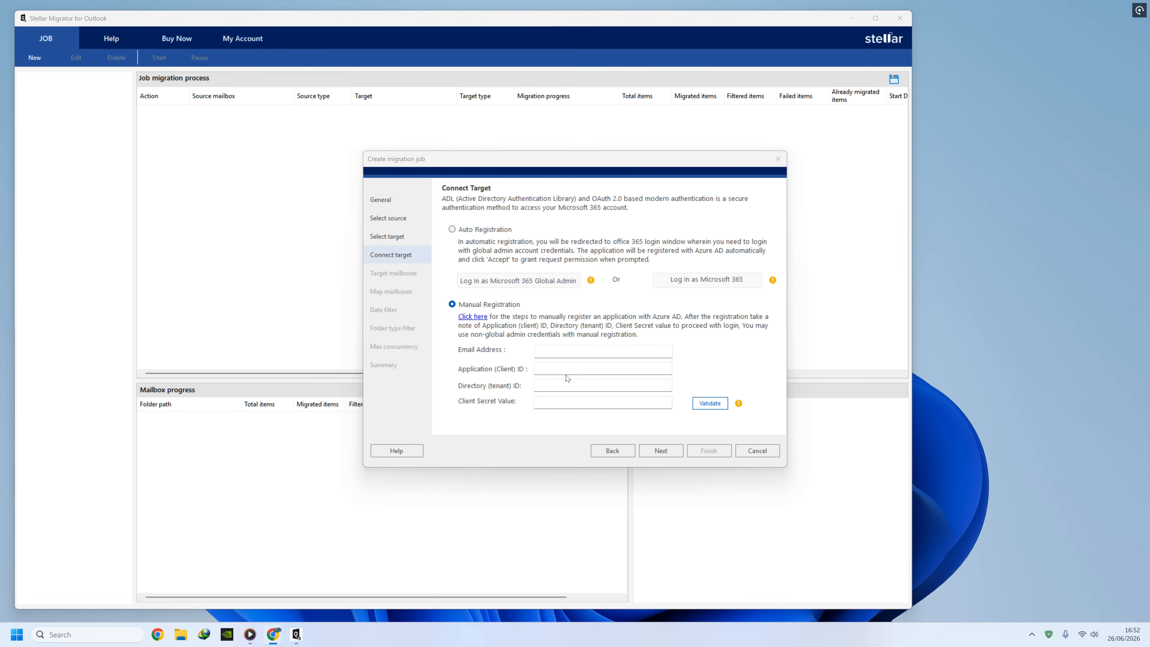
{"action": "left_click", "coordinate": [568, 385]}
{"action": "type", "text": "fd426364-19c4-435c-9098-22172cd1b5ed"}
{"action": "key", "text": "alt+Tab"}
{"action": "left_click", "coordinate": [568, 369]}
{"action": "type", "text": "5b8c3560-ef07-4c7e-a695-7f44f83a16a3"}
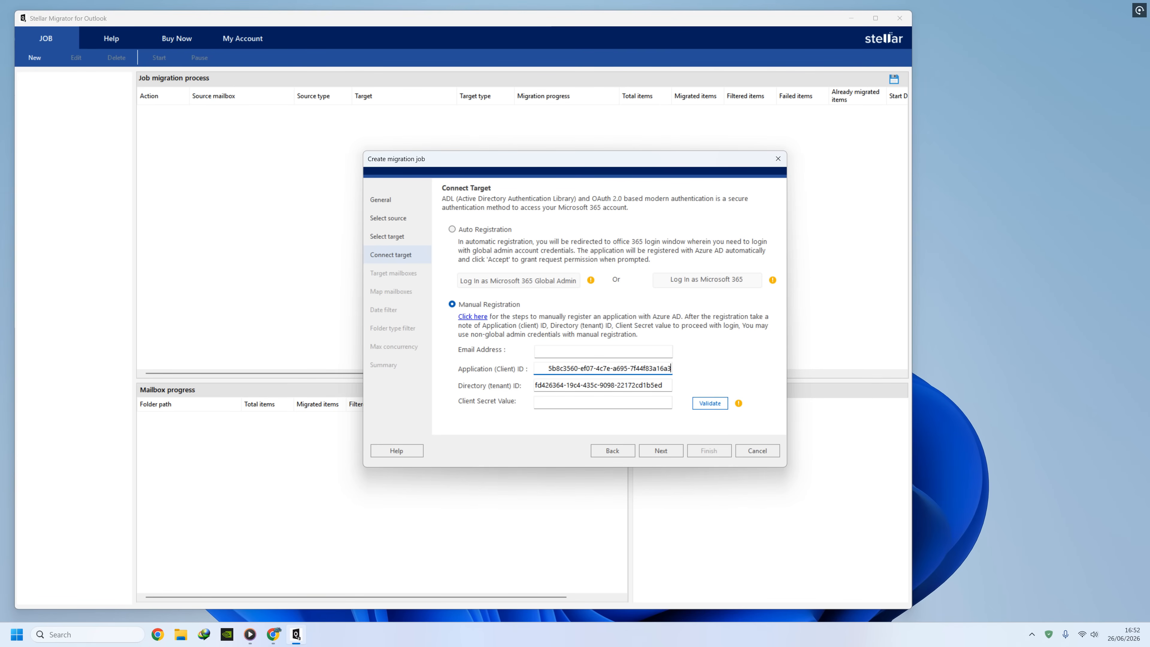
{"action": "left_click_drag", "start_coordinate": [547, 368], "coordinate": [533, 368]}
{"action": "key", "text": "BackSpace"}
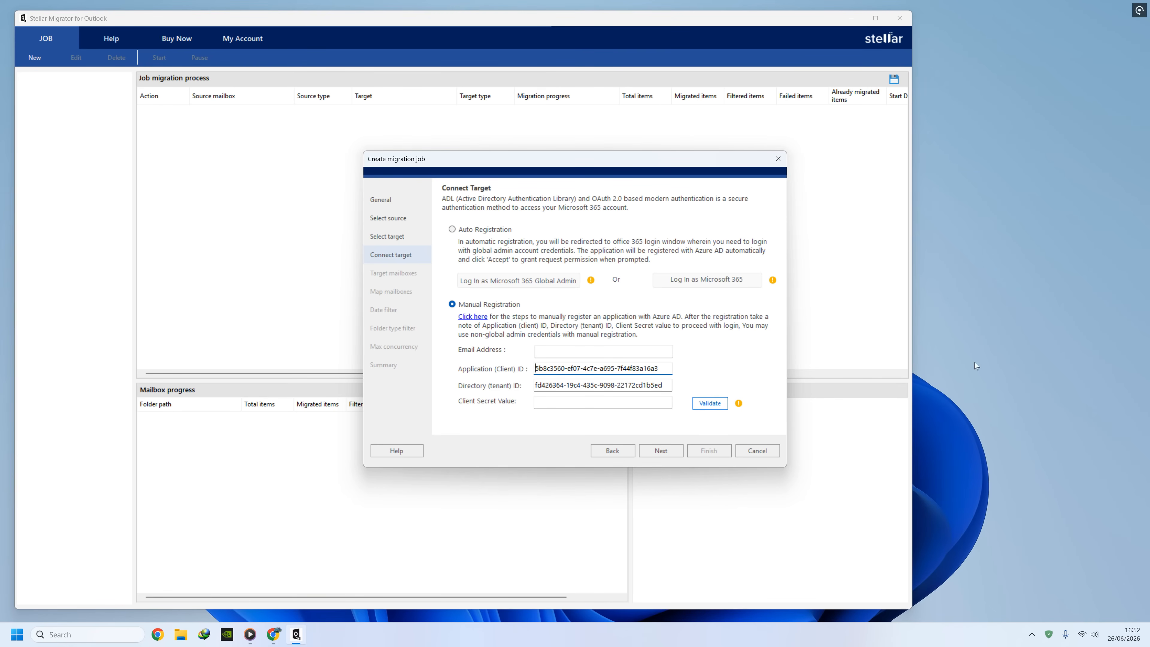
{"action": "key", "text": "alt+Tab"}
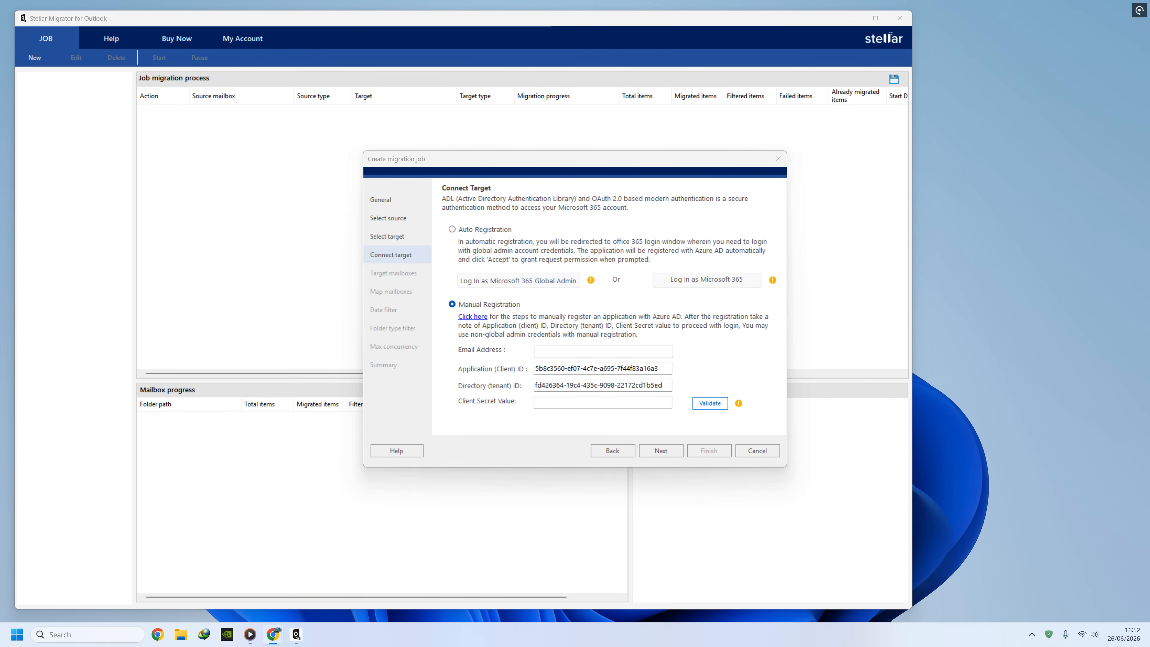
{"action": "left_click", "coordinate": [566, 402]}
{"action": "key", "text": "ctrl+v"}
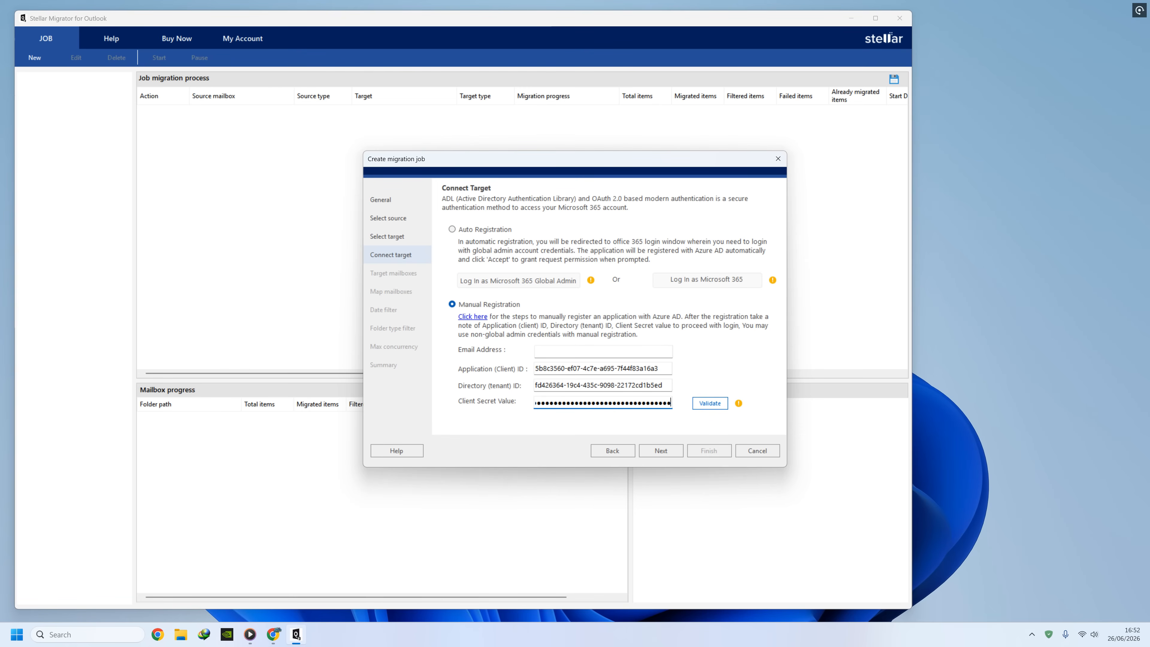
{"action": "key", "text": "ctrl+a"}
{"action": "key", "text": "shift+Tab"}
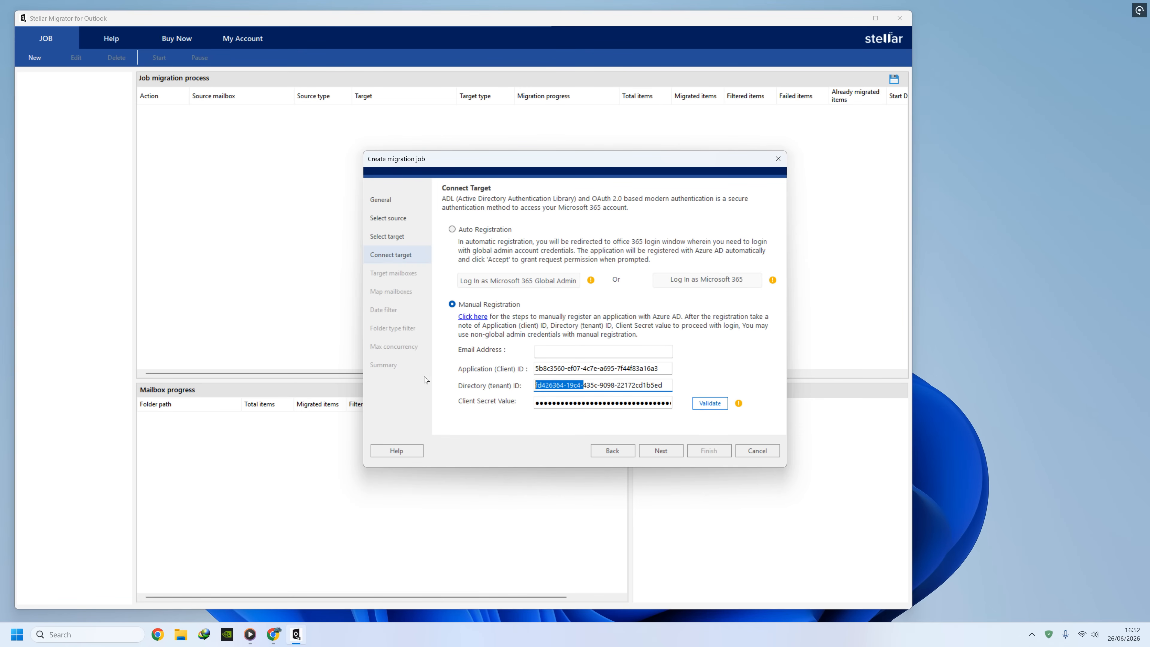
Fill in the account e-mail address, validate the Microsoft 365 connection, and continue.
{"action": "key", "text": "alt+Tab"}
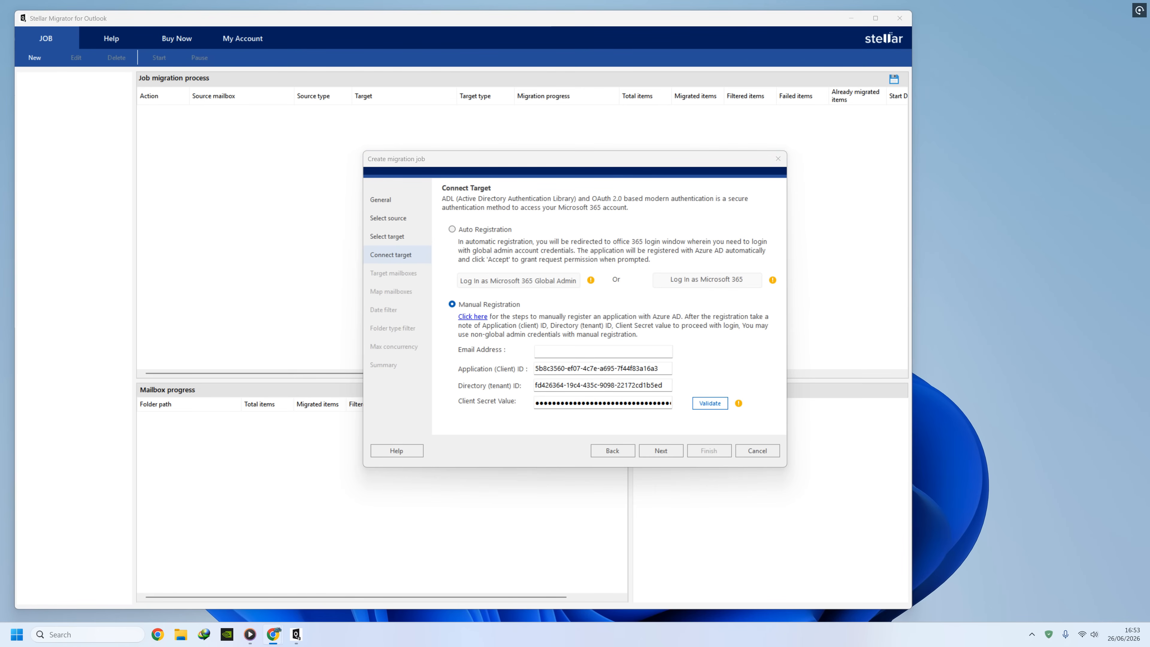
{"action": "left_click", "coordinate": [571, 353]}
{"action": "key", "text": "ctrl+v"}
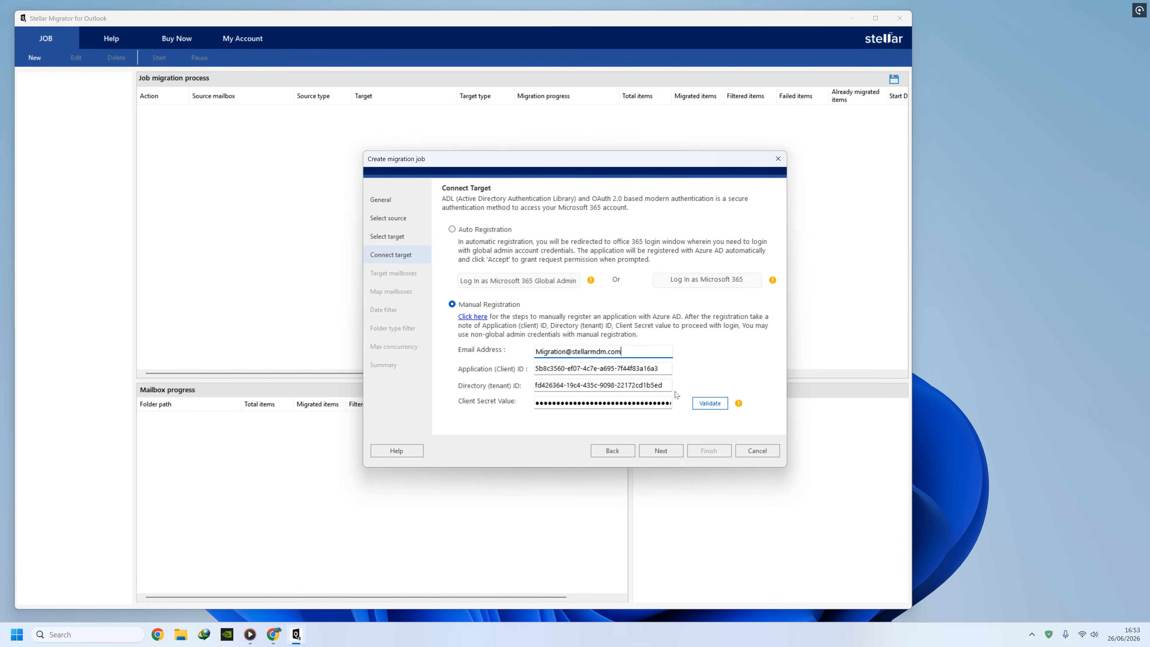
{"action": "left_click", "coordinate": [719, 406]}
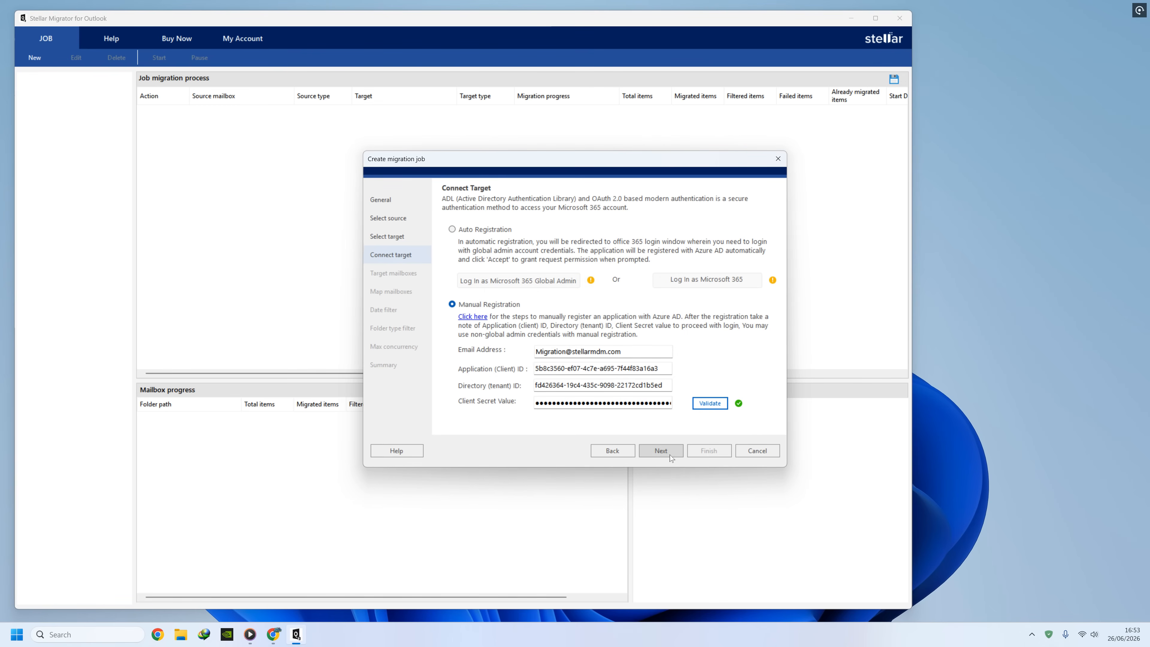
{"action": "left_click", "coordinate": [656, 450]}
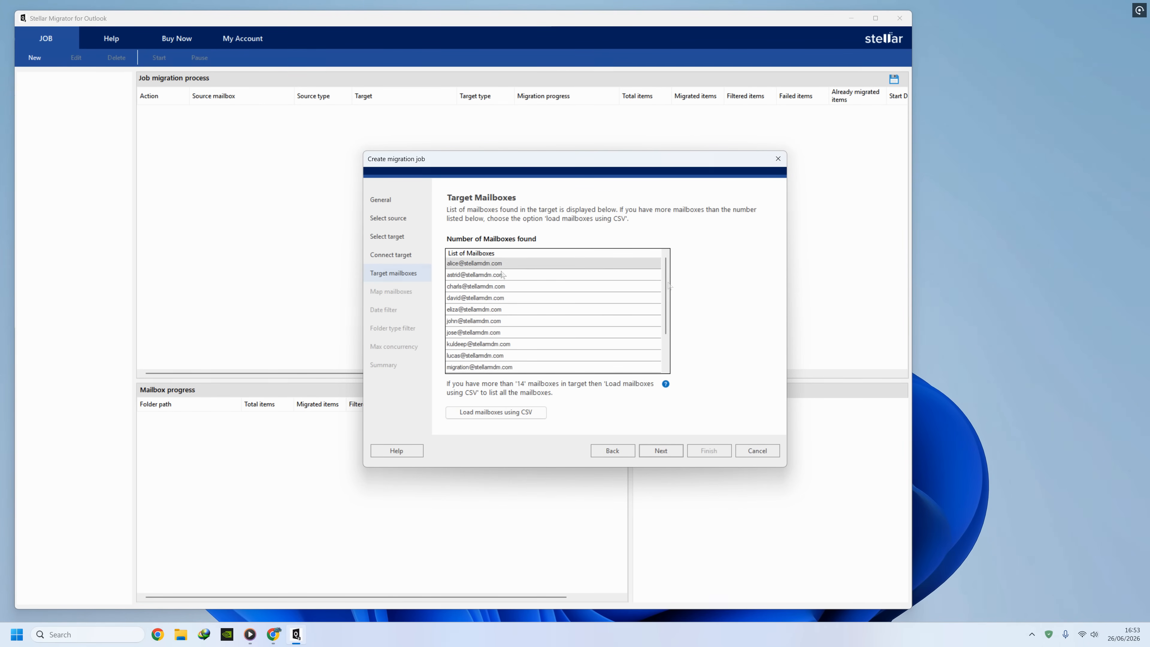
Map the PST to a chosen Microsoft 365 mailbox, keeping all dates and folders, through to Summary.
{"action": "left_click", "coordinate": [483, 267]}
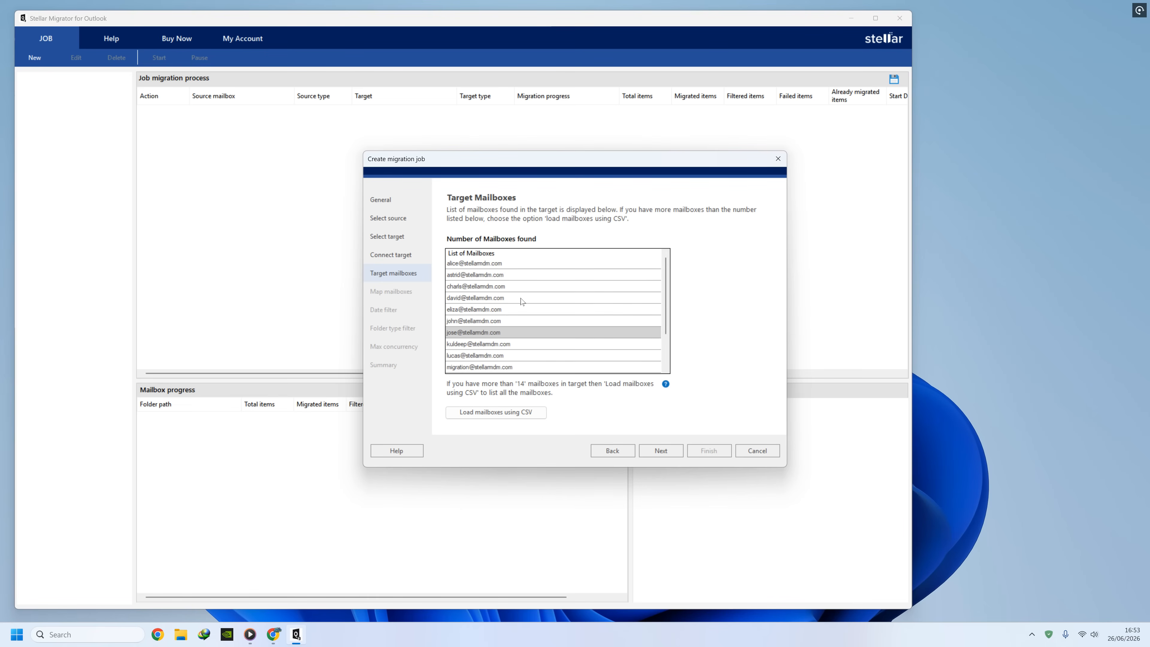
{"action": "left_click", "coordinate": [650, 451]}
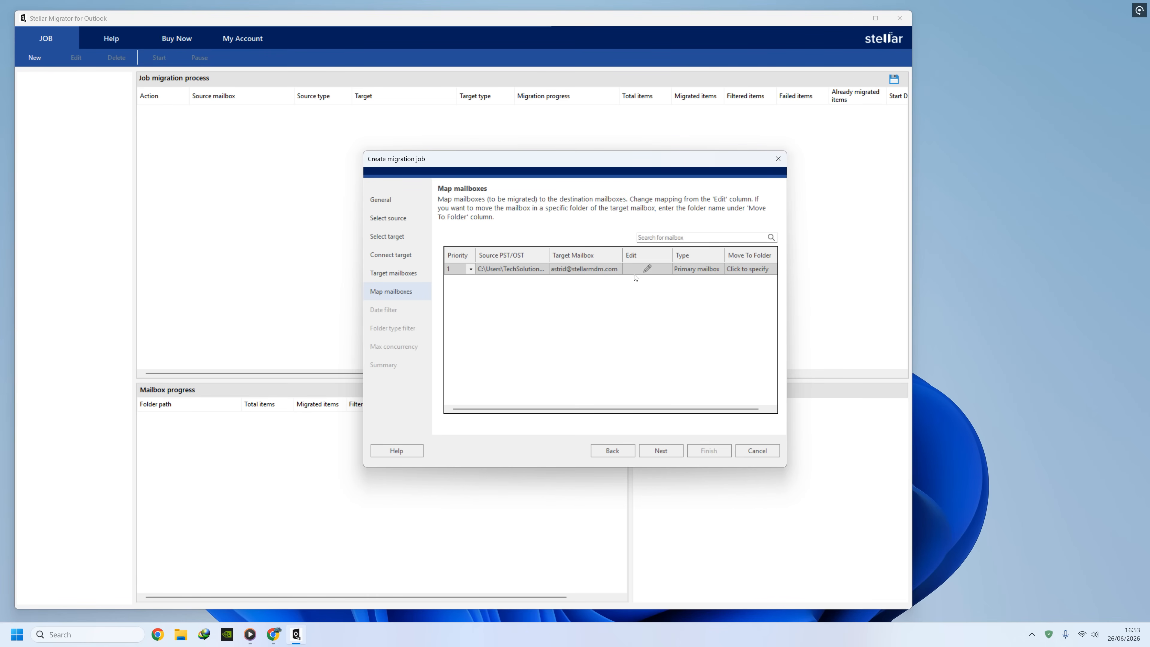
{"action": "left_click", "coordinate": [659, 450]}
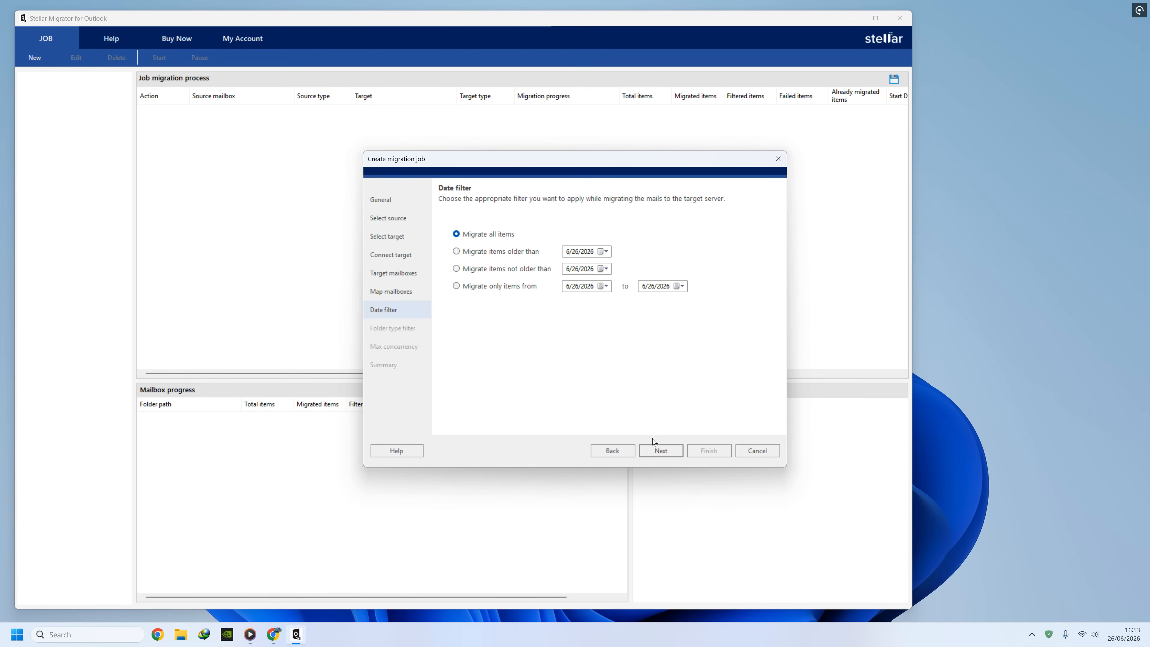
{"action": "left_click", "coordinate": [672, 450]}
{"action": "left_click", "coordinate": [674, 451]}
{"action": "left_click", "coordinate": [673, 450]}
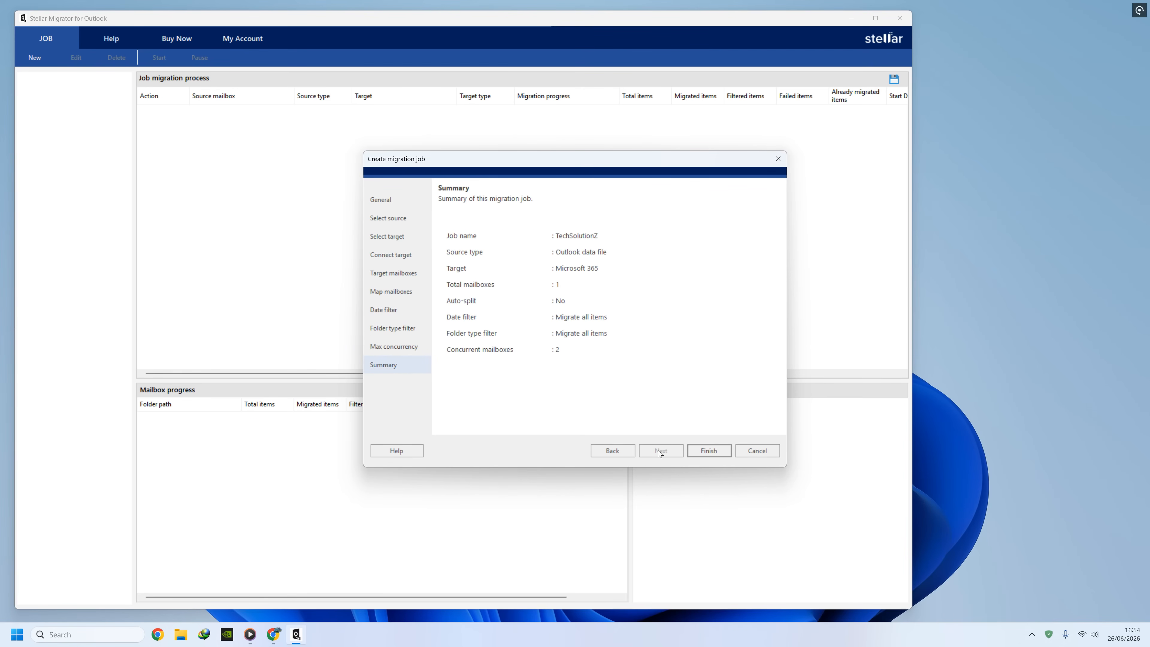
Create the TechSolutionZ job and run it until 50 of 51 items are migrated.
{"action": "left_click", "coordinate": [701, 450]}
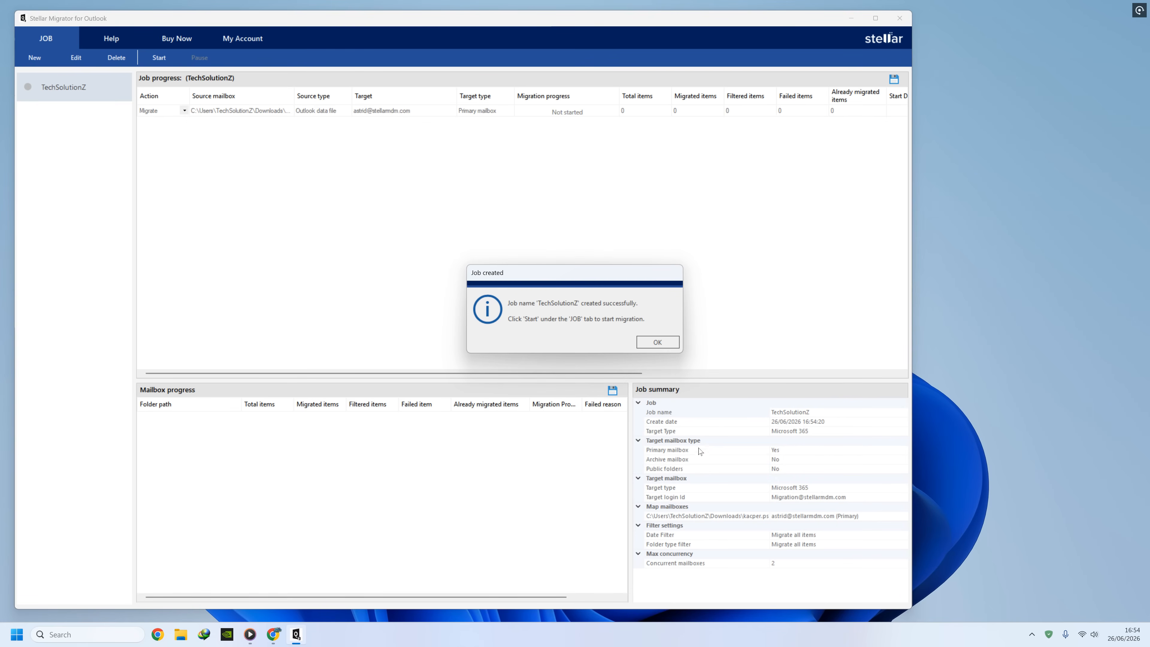
{"action": "left_click", "coordinate": [649, 347]}
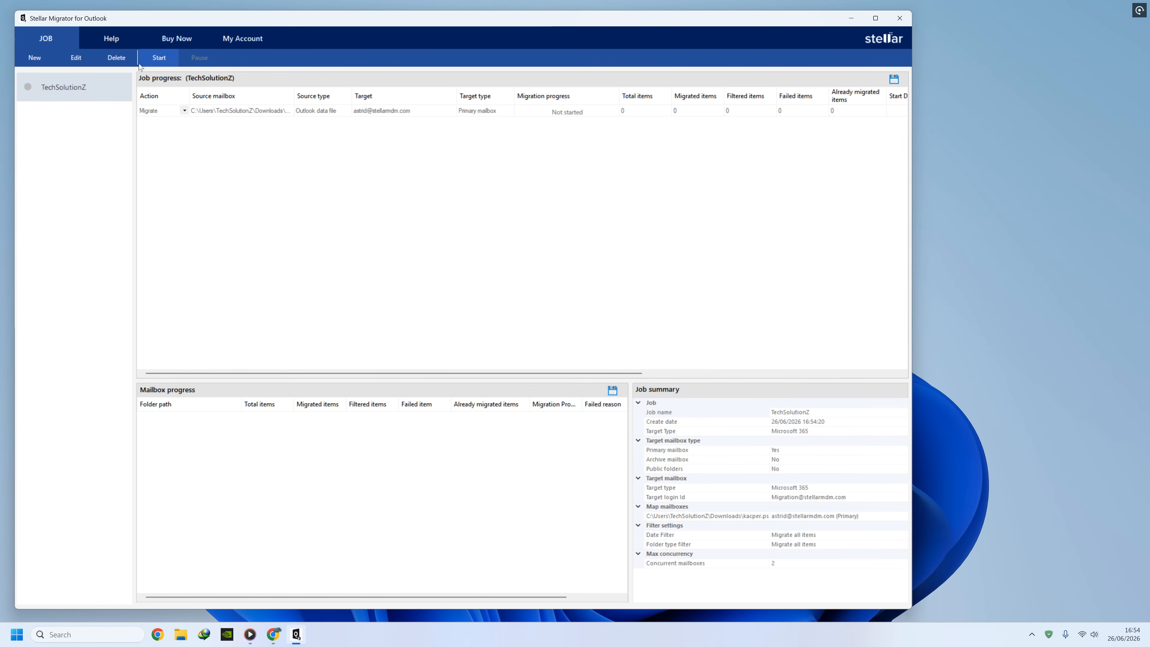
{"action": "left_click", "coordinate": [150, 64]}
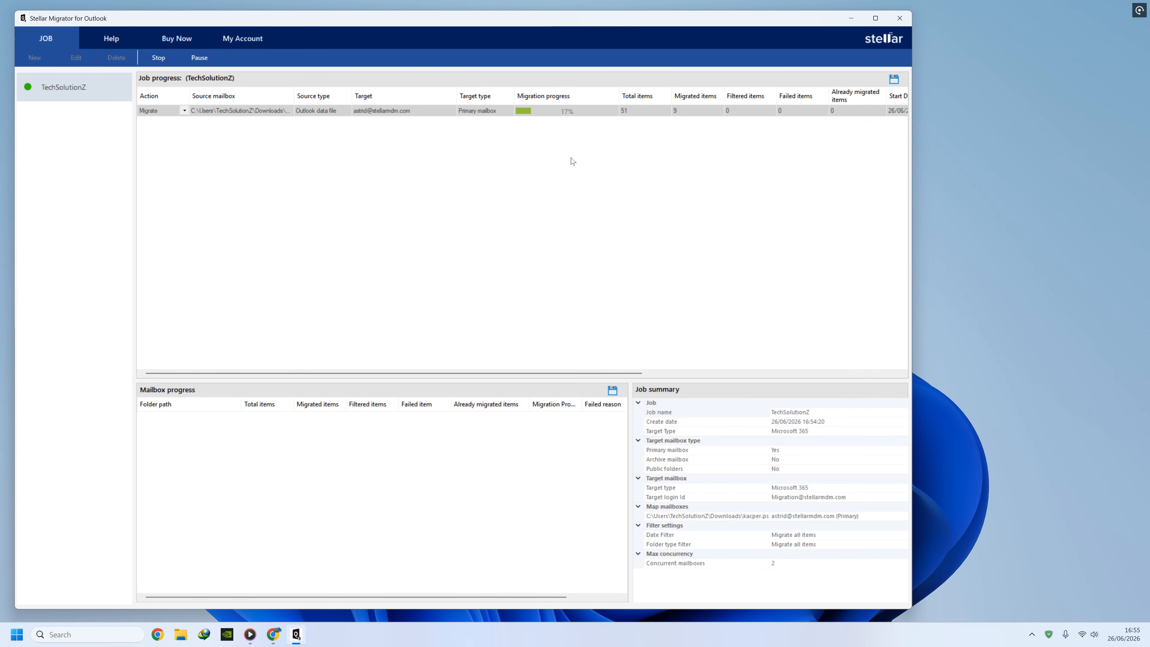
{"action": "left_click_drag", "start_coordinate": [617, 374], "coordinate": [634, 373]}
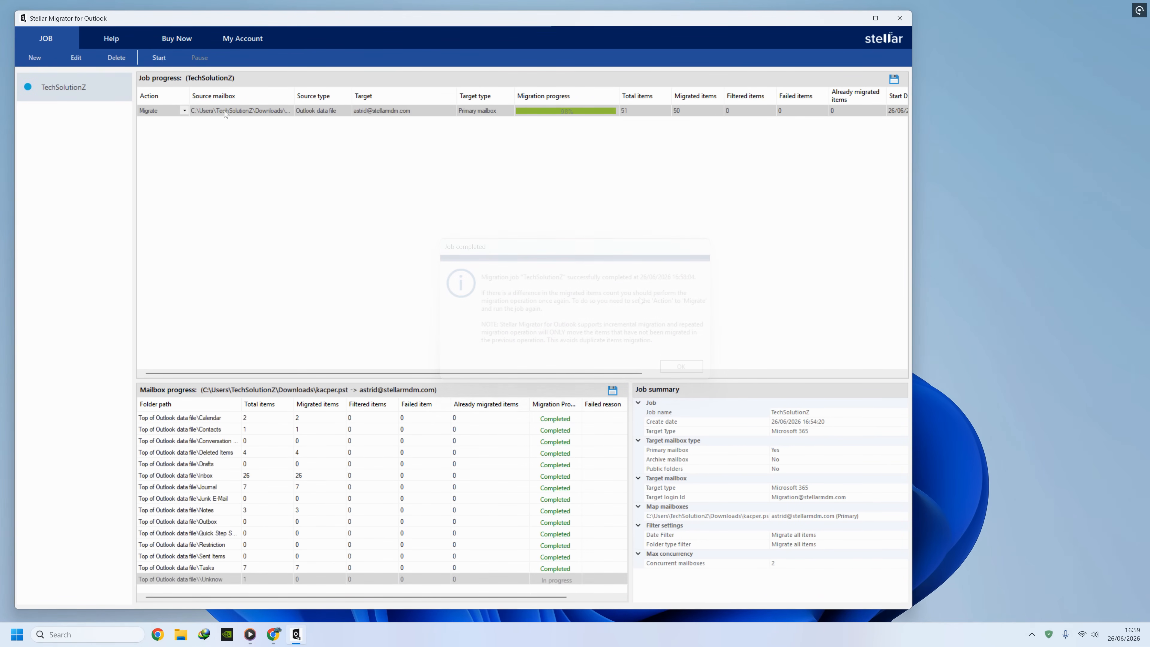
Export the mailbox migration report to the Desktop and review its per-folder rows in Chrome.
{"action": "left_click", "coordinate": [222, 477]}
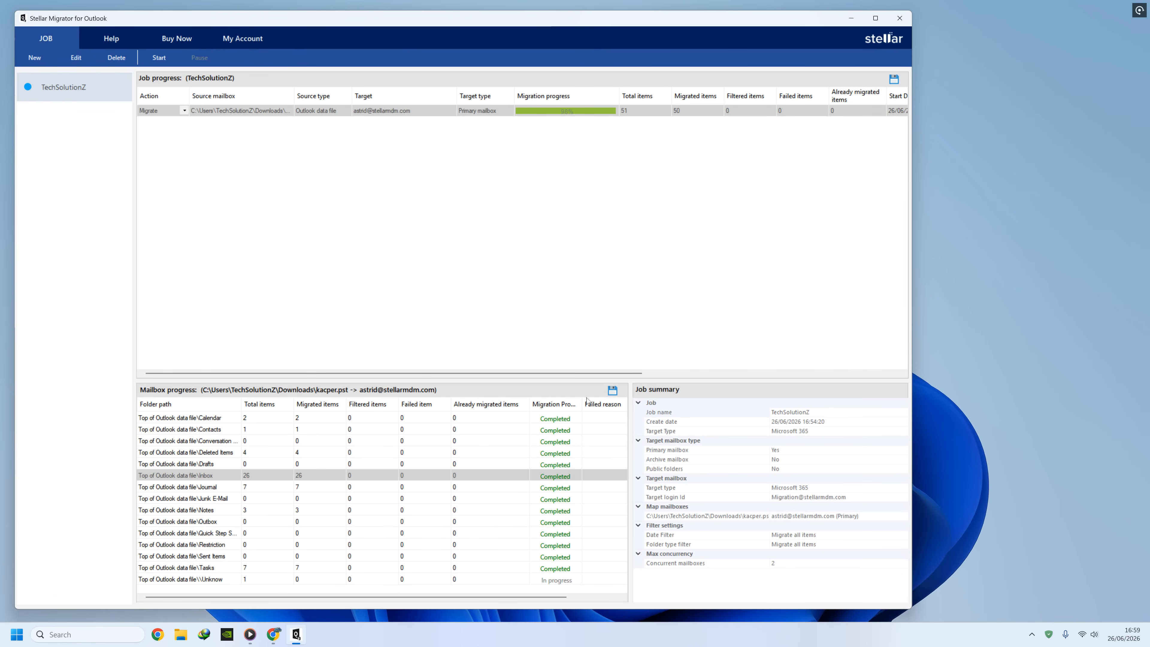
{"action": "left_click", "coordinate": [612, 390]}
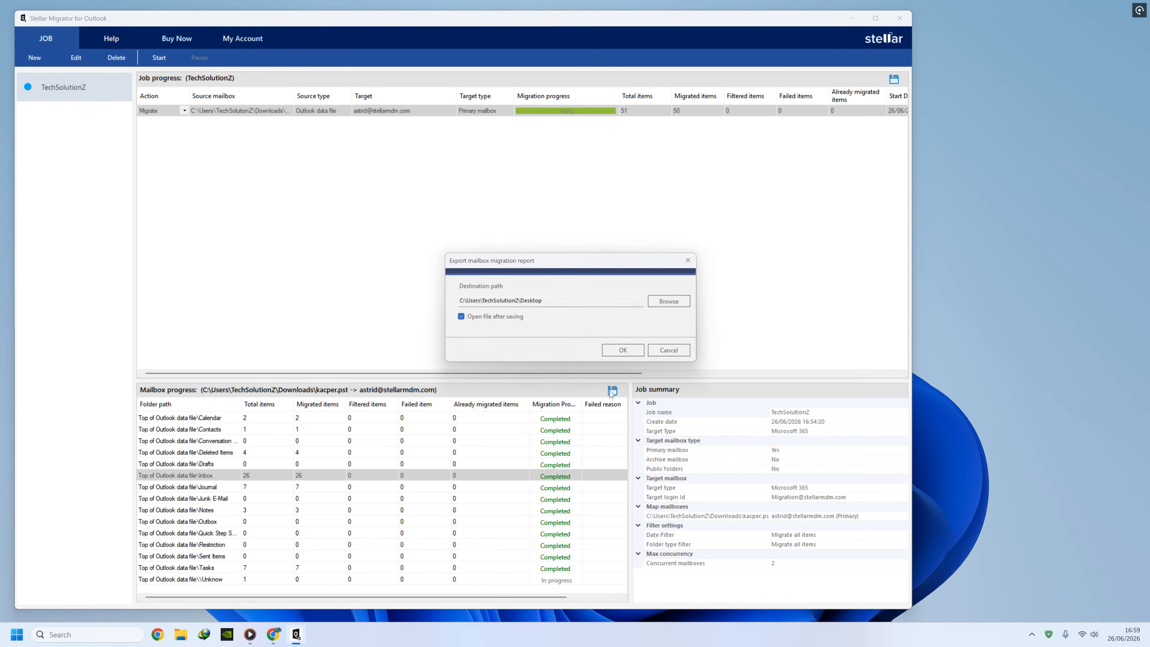
{"action": "left_click", "coordinate": [621, 353]}
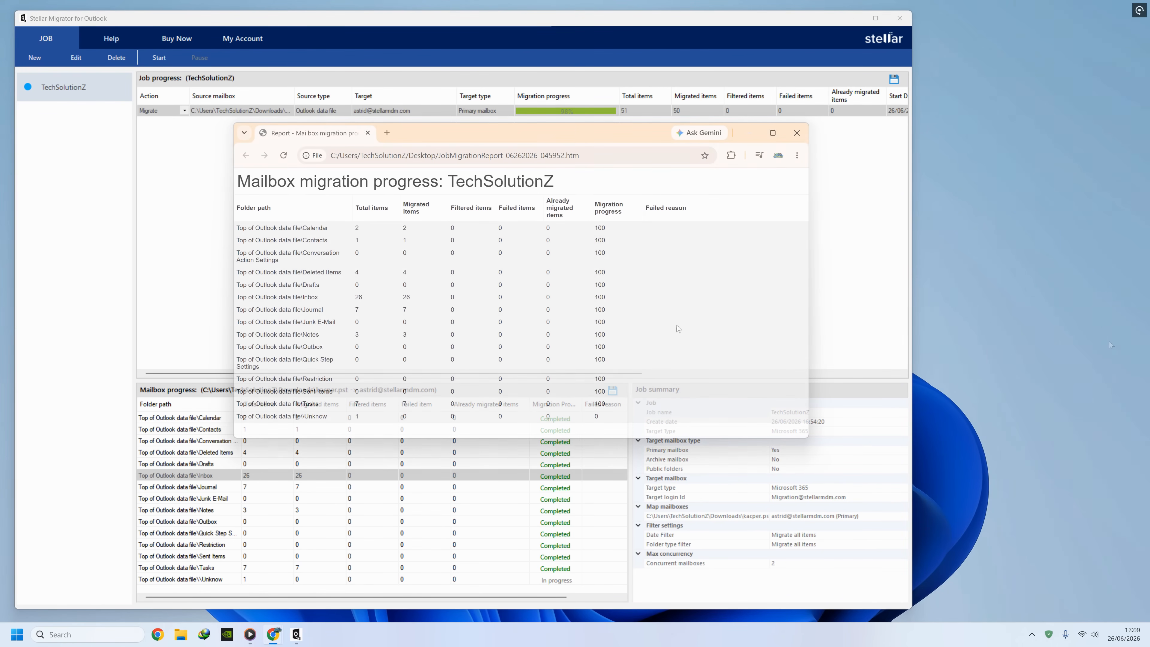
{"action": "left_click_drag", "start_coordinate": [593, 228], "coordinate": [603, 411]}
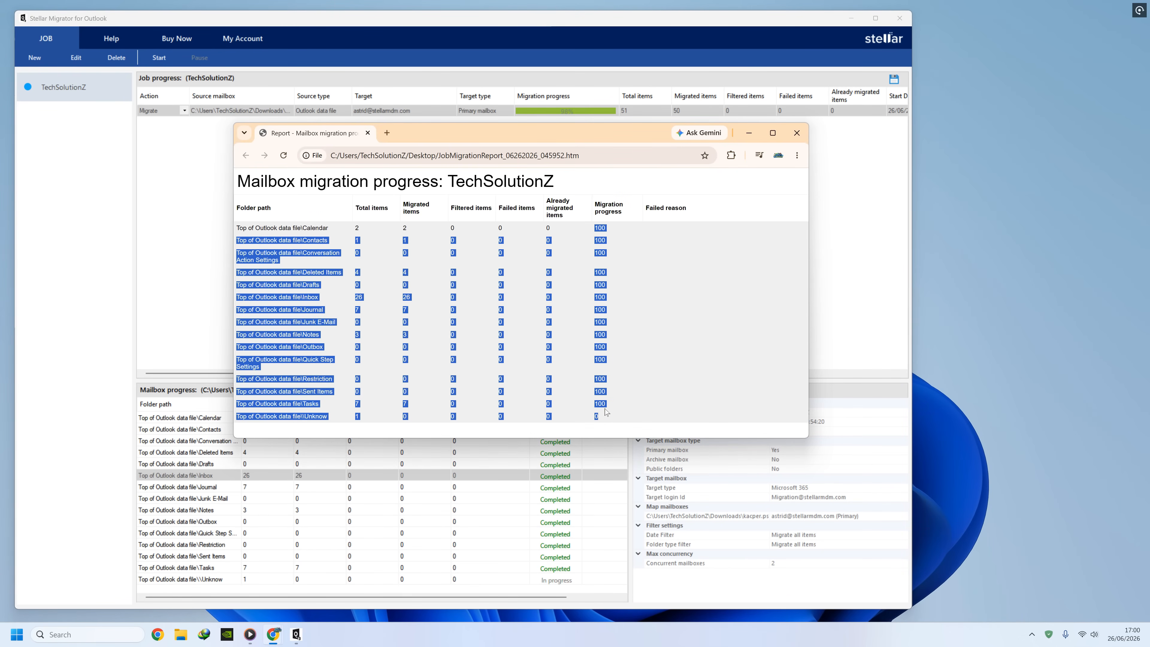
{"action": "left_click", "coordinate": [669, 348]}
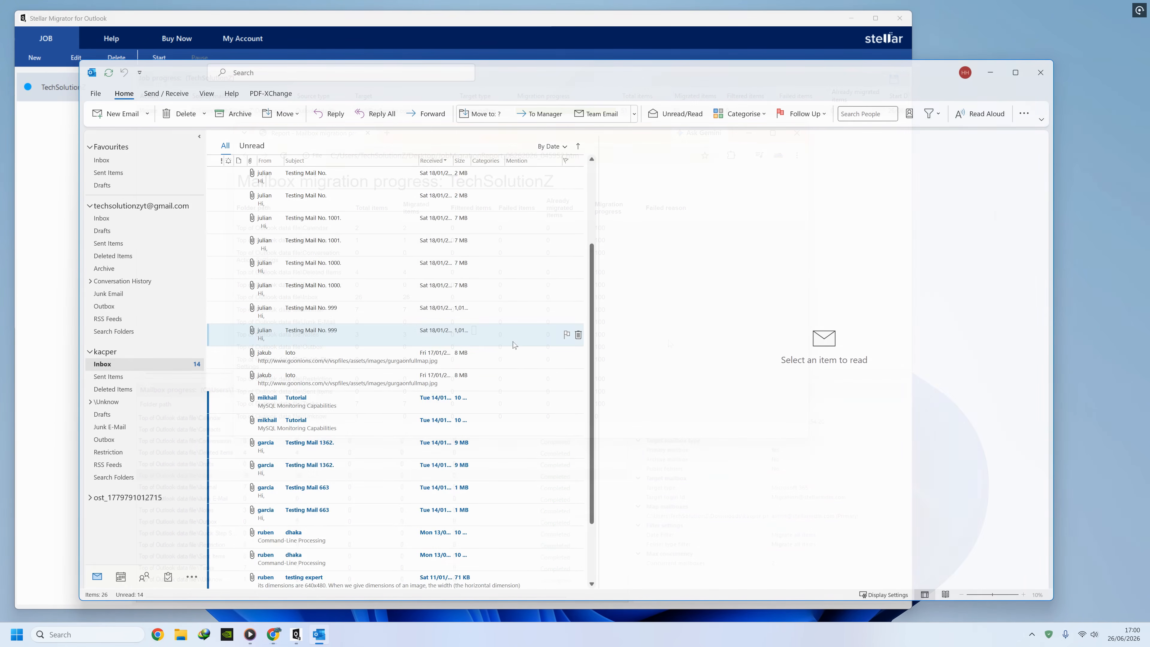
Scroll through the 26 migrated Inbox messages in Outlook, then close Outlook.
{"action": "scroll", "coordinate": [513, 345], "scroll_direction": "down", "scroll_amount": 2}
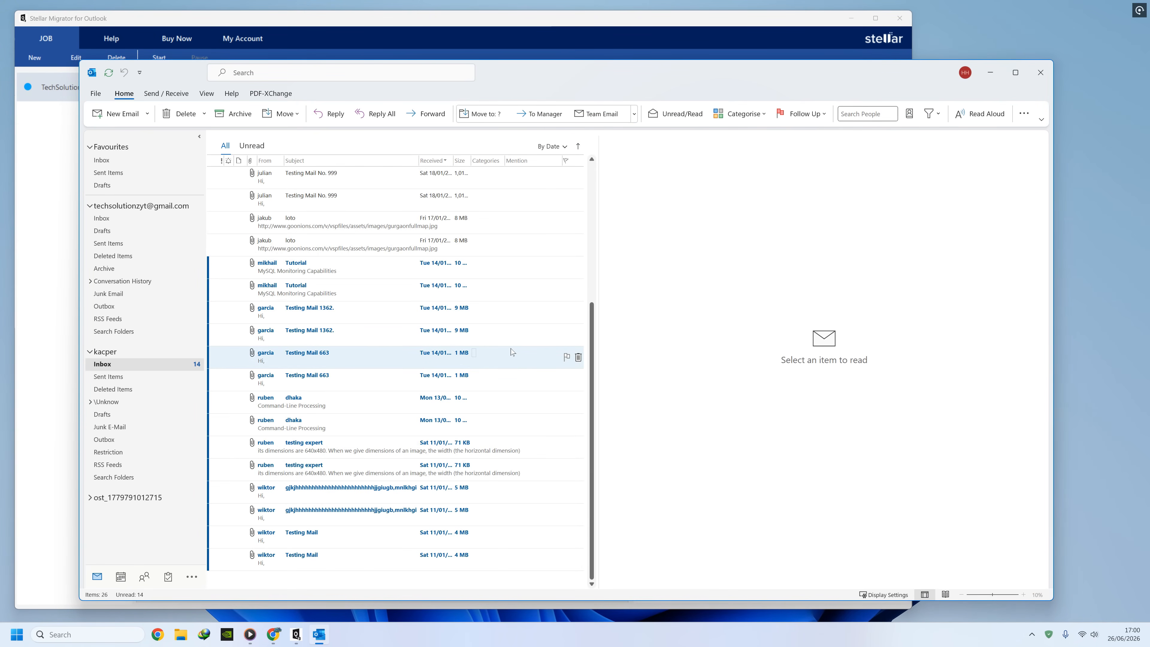
{"action": "scroll", "coordinate": [512, 352], "scroll_direction": "up", "scroll_amount": 3}
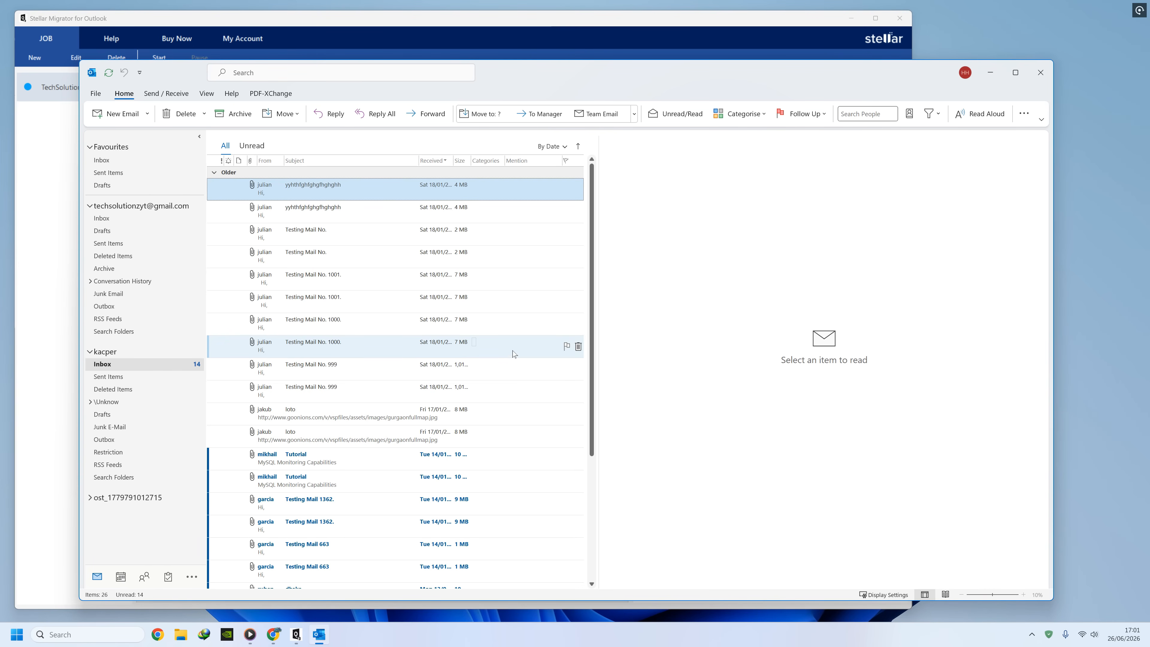
{"action": "left_click", "coordinate": [1041, 73]}
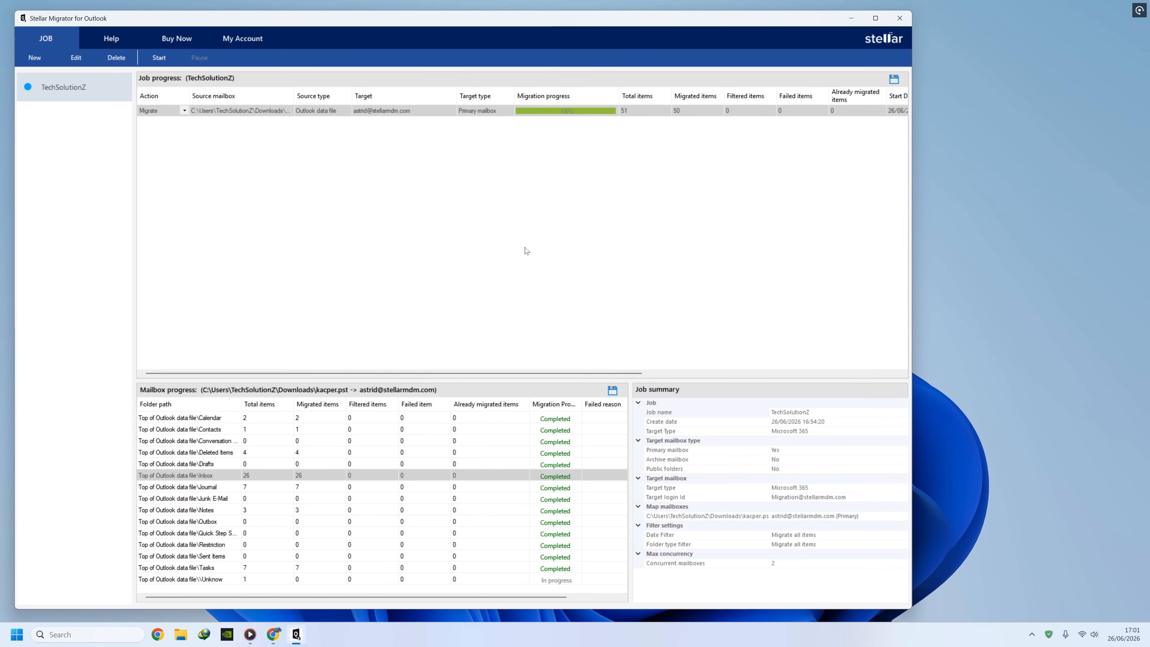
Exit Stellar Migrator and scroll through the PST to Office 365 Migration Tool page.
{"action": "left_click", "coordinate": [899, 17]}
{"action": "left_click", "coordinate": [495, 345]}
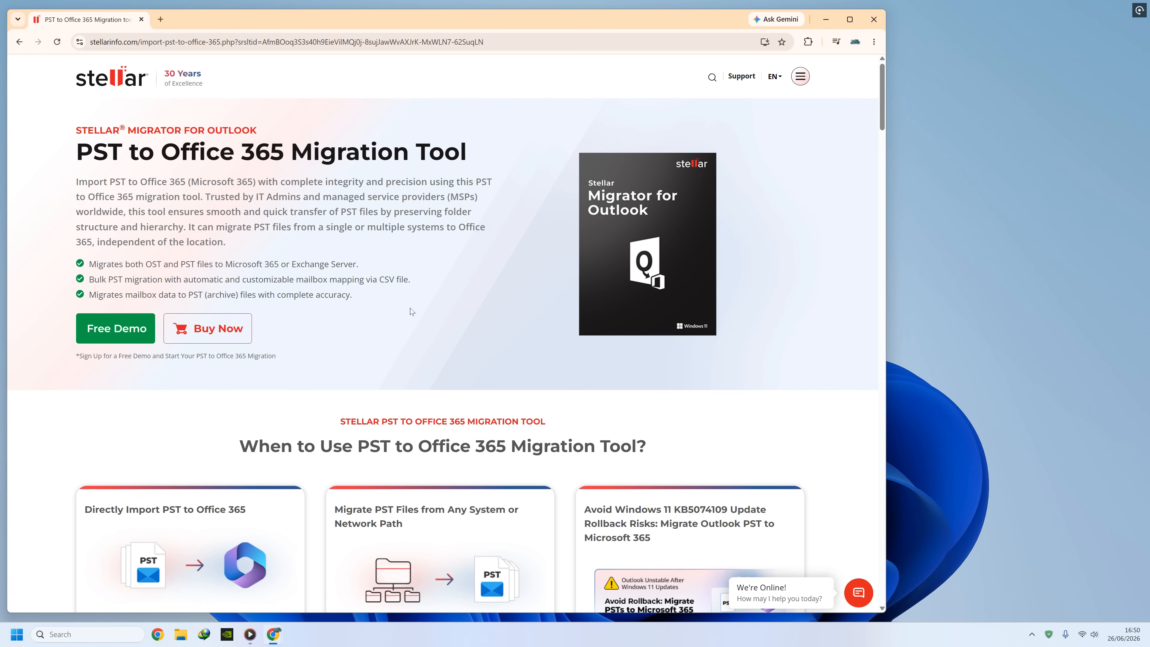
{"action": "scroll", "coordinate": [410, 311], "scroll_direction": "down", "scroll_amount": 5}
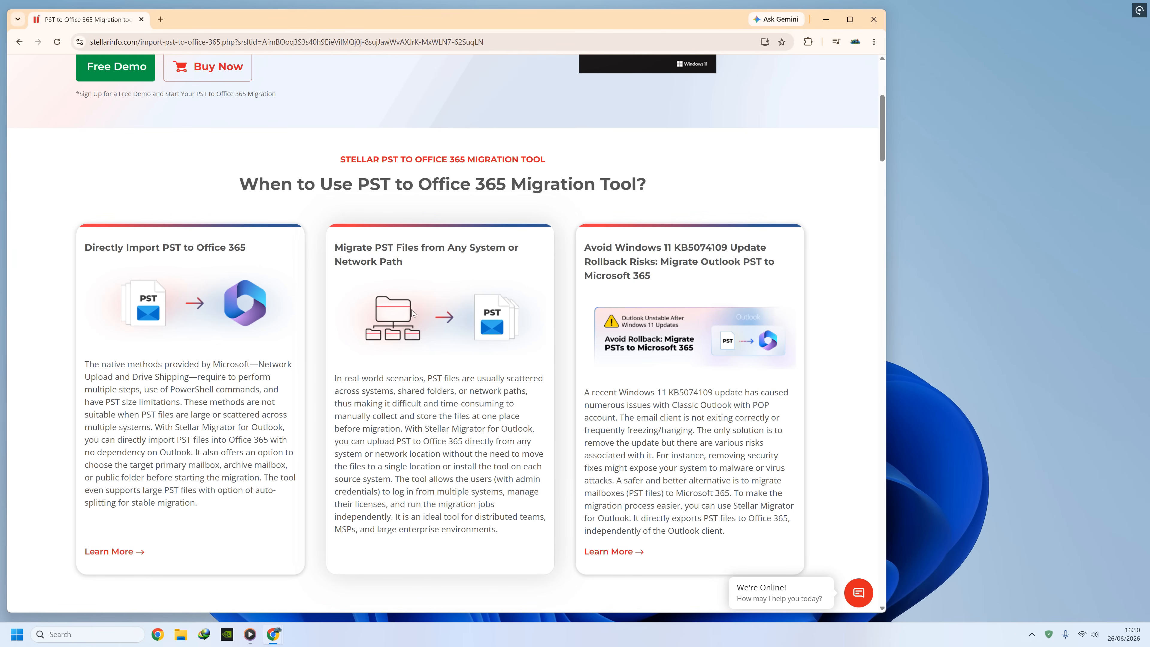
{"action": "scroll", "coordinate": [412, 313], "scroll_direction": "up", "scroll_amount": 6}
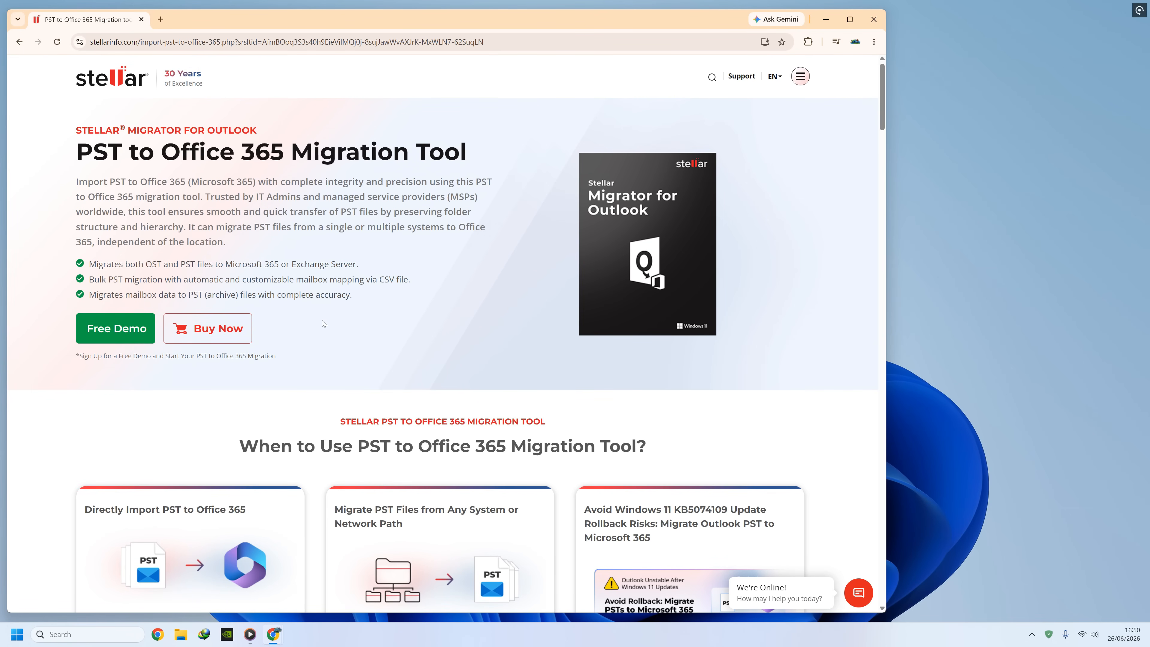
{"action": "scroll", "coordinate": [317, 325], "scroll_direction": "down", "scroll_amount": 15}
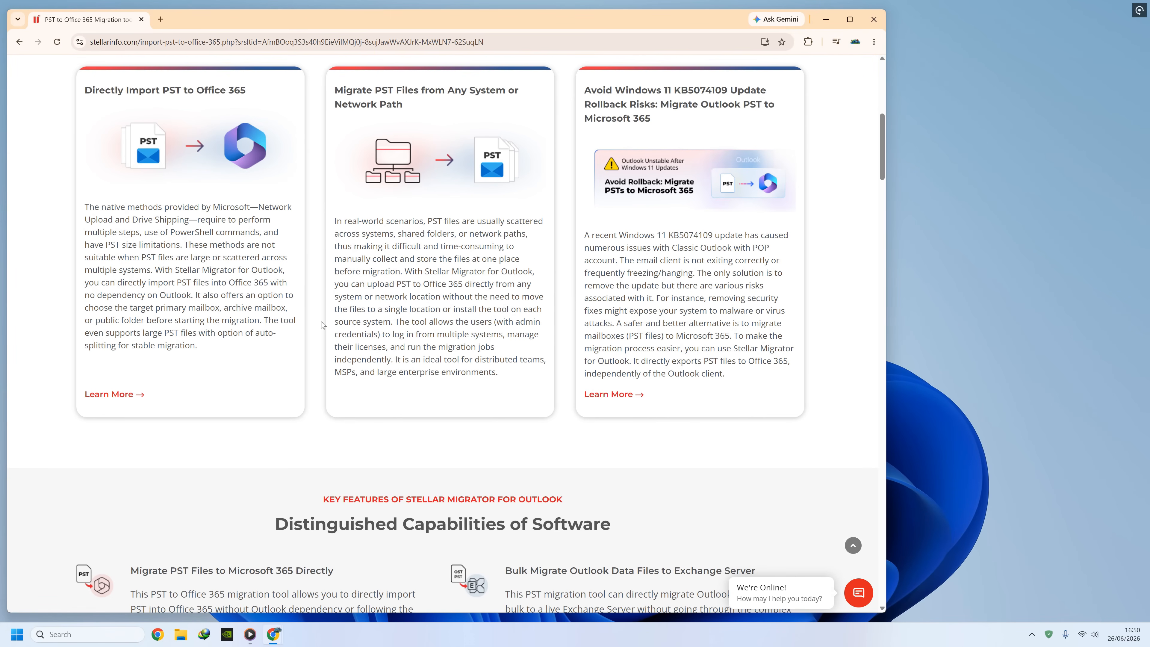